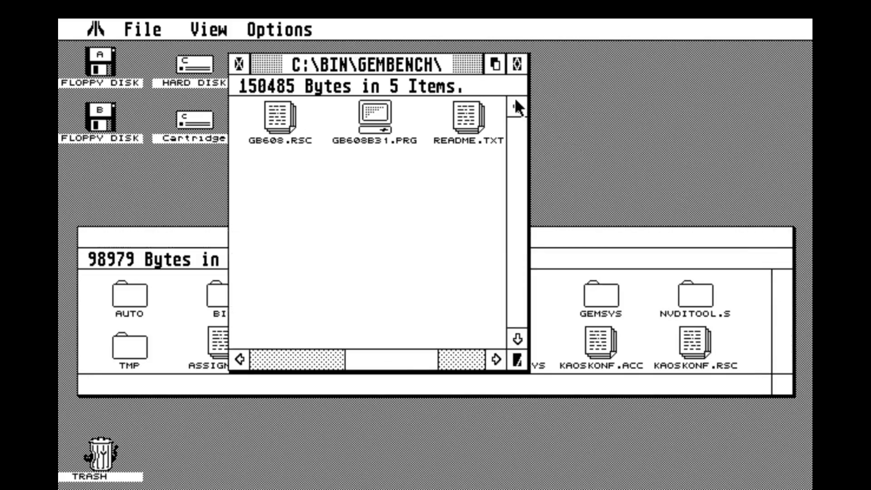
- Open the Desktop Info box showing GEM on TOS30 and the KAOS copyright
click(492, 65)
mouse_move(96, 30)
click(110, 51)
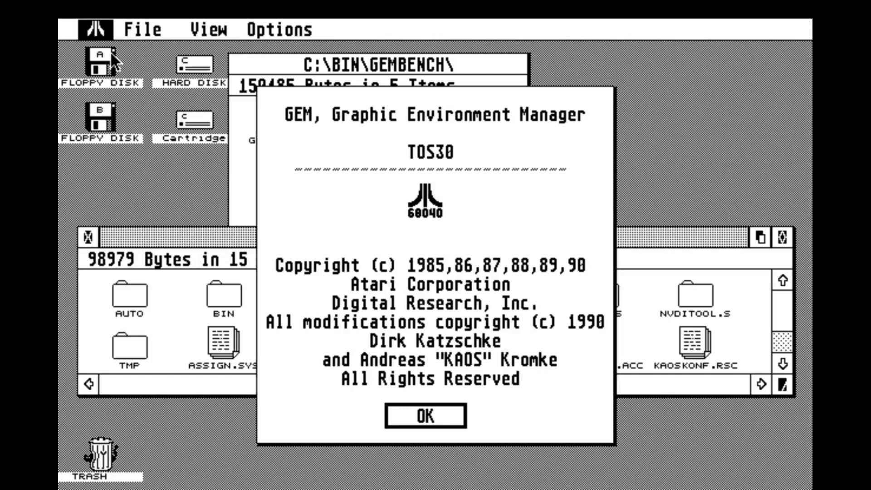
- Dismiss the GEM about dialog with OK to return to the drive windows
click(431, 415)
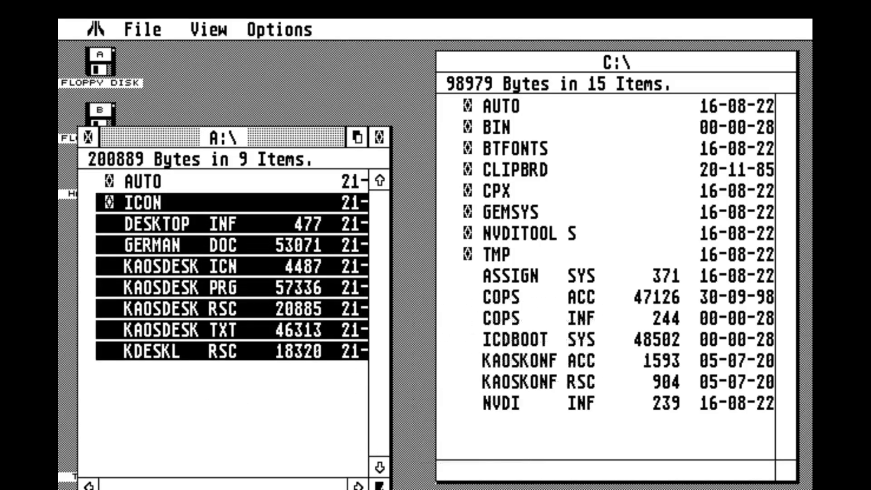
- Copy the selected floppy files to C:\, then copy SHELMAN.PRG from A:\AUTO into C:\AUTO
click(388, 350)
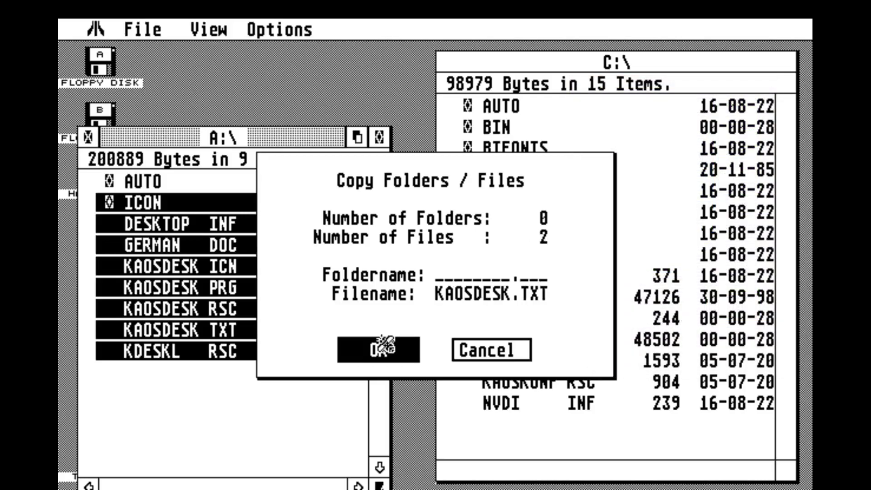
double_click(142, 182)
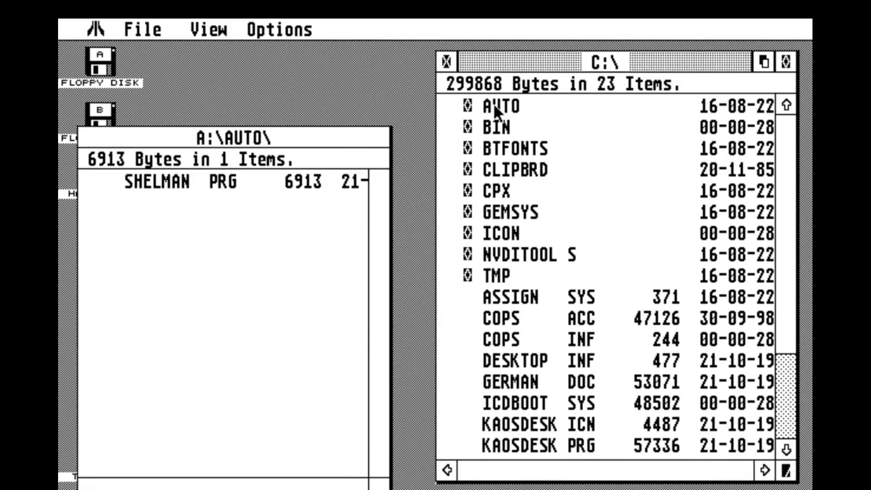
double_click(497, 105)
click(244, 184)
drag(244, 184, 477, 318)
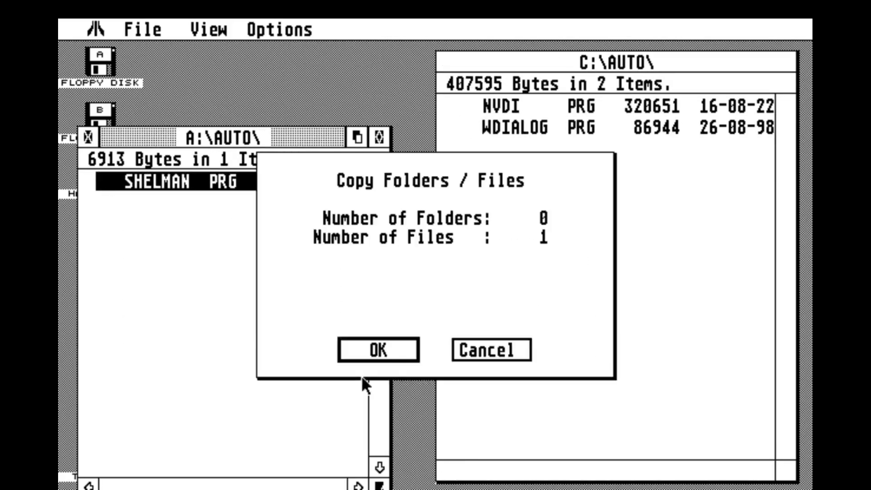
click(379, 349)
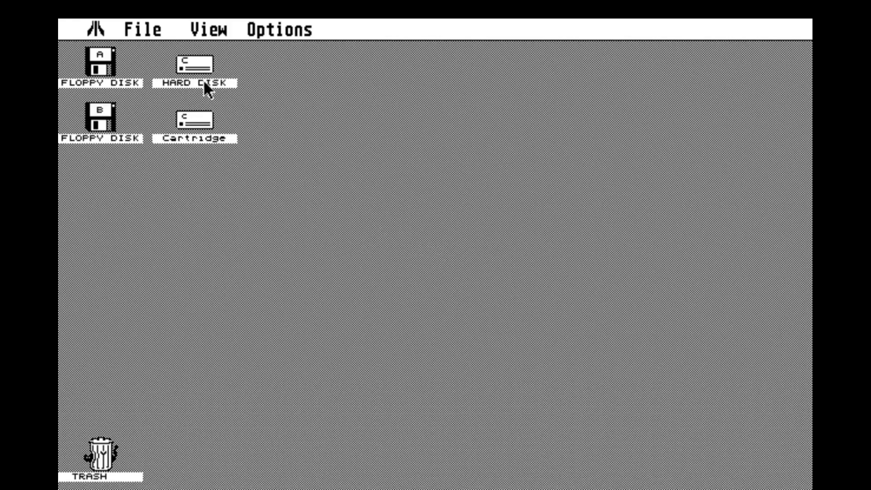
- Install KAOSDESK.PRG with Boot Status Auto, then save the GEM desktop configuration
double_click(203, 80)
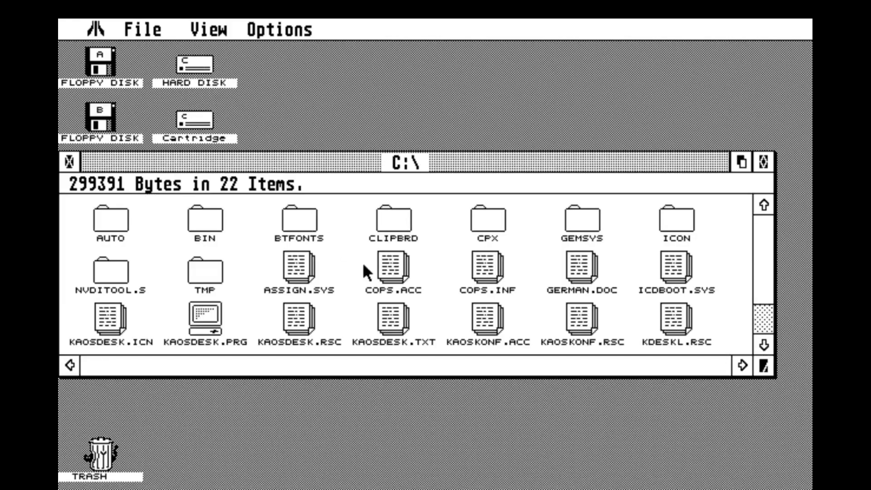
click(208, 317)
mouse_move(284, 34)
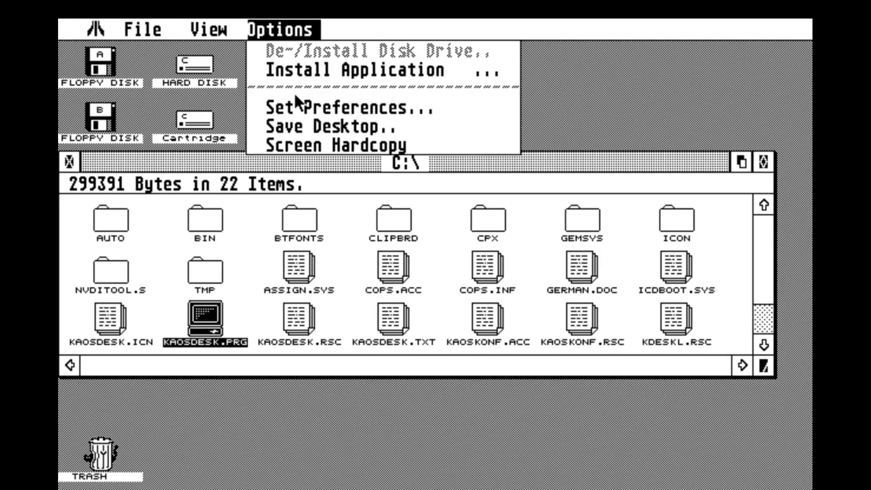
click(306, 70)
click(415, 255)
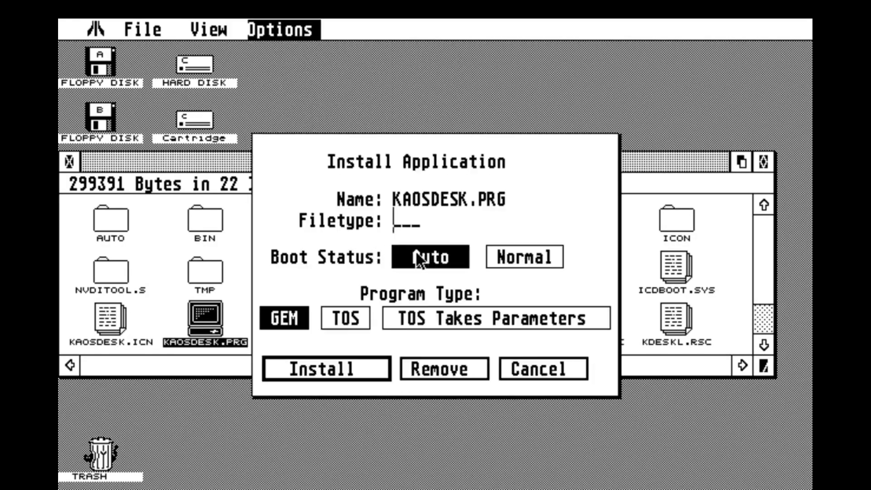
click(371, 366)
mouse_move(280, 30)
click(311, 124)
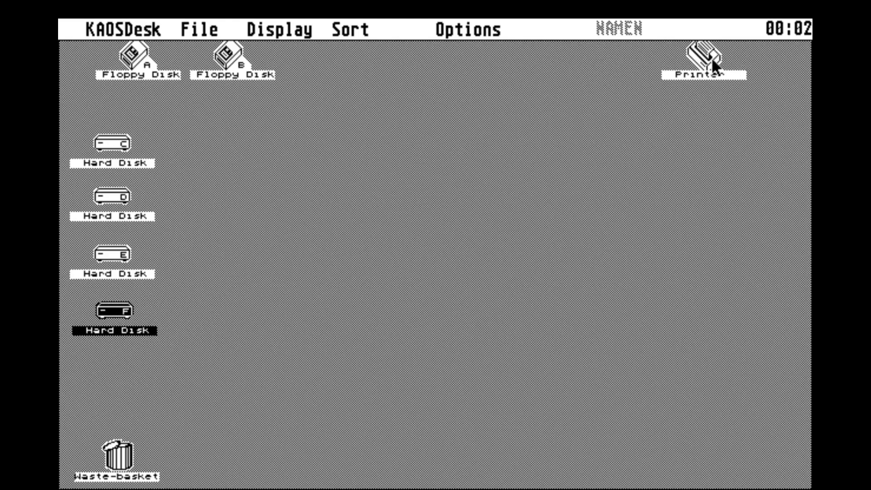
- Select the printer icon, then run SYSINFO via F1 to check the ST-RAM figures
click(713, 60)
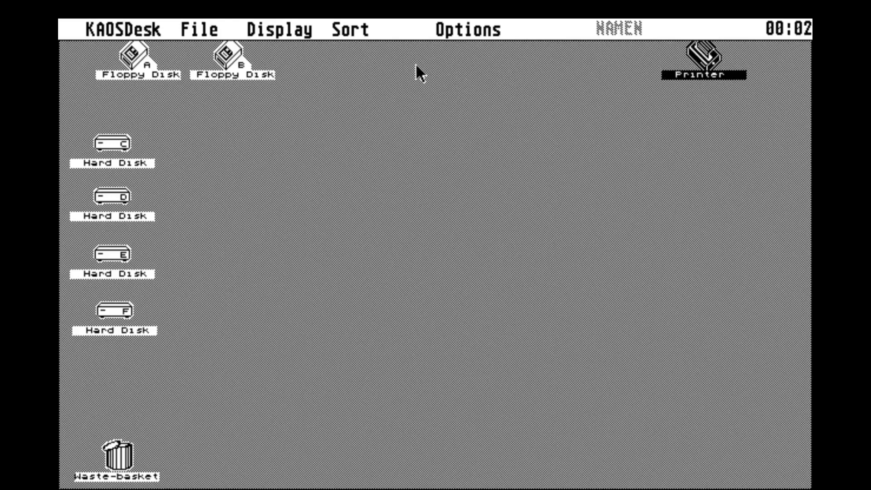
key(F1)
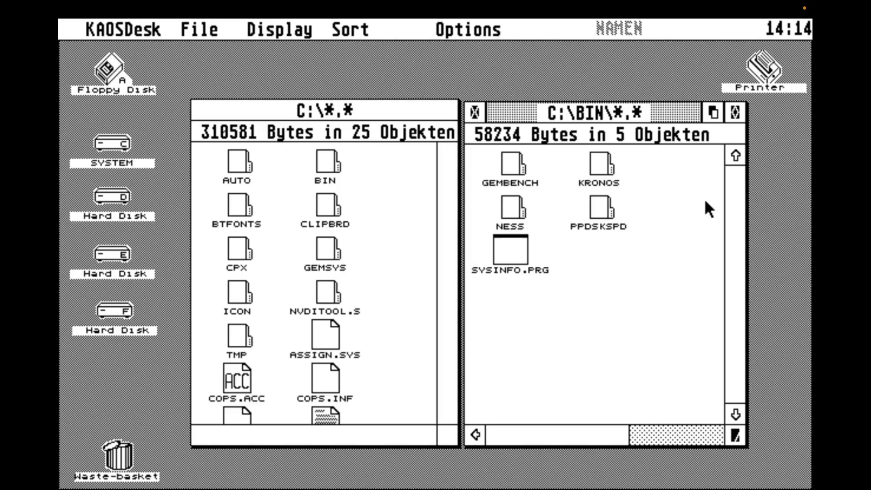
- Resize the C:\ window, place a SYSINFO.PRG icon below the drives, and save settings to KAOSDESK.INF
click(366, 111)
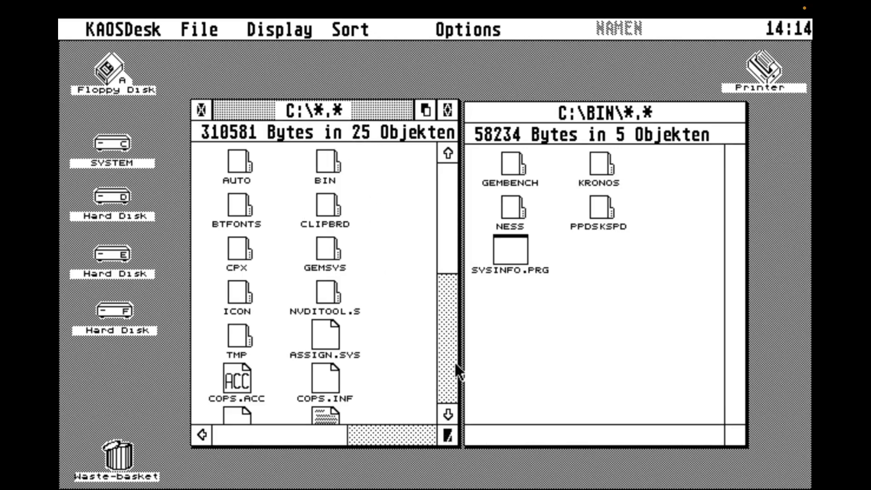
mouse_move(449, 435)
mouse_down()
mouse_move(495, 438)
mouse_move(440, 431)
mouse_up()
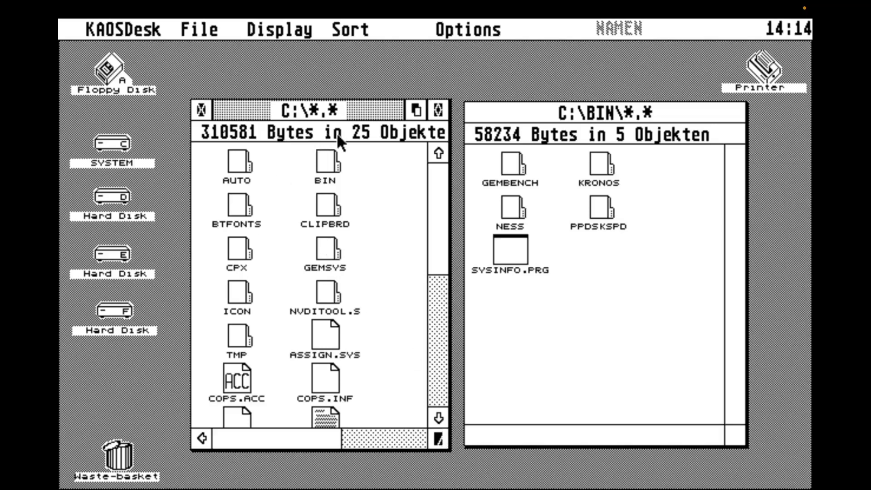
click(408, 114)
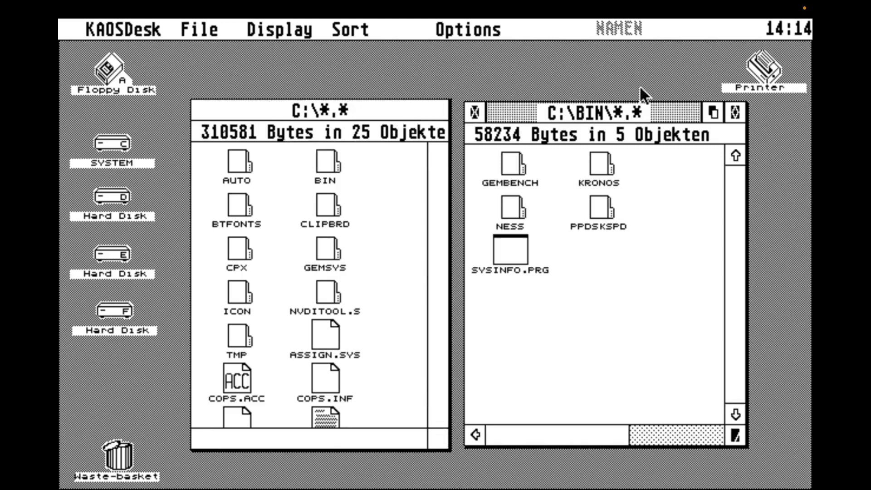
drag(504, 267, 113, 369)
mouse_move(463, 30)
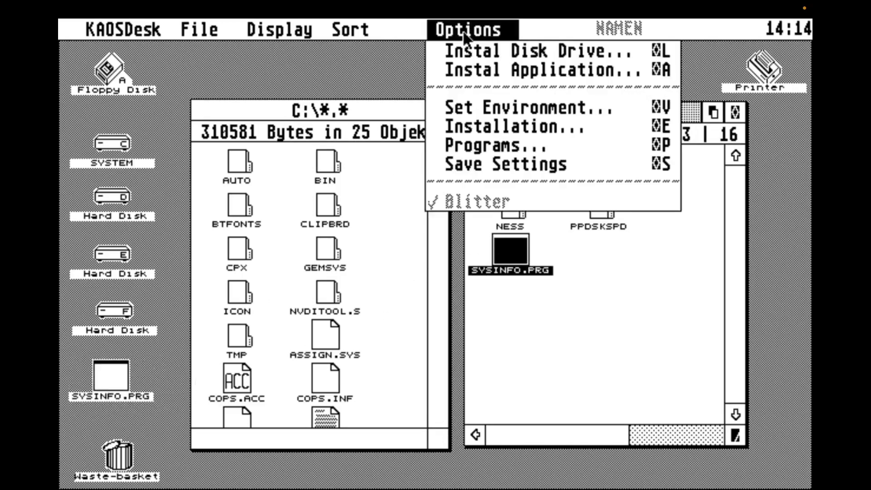
click(491, 164)
click(407, 311)
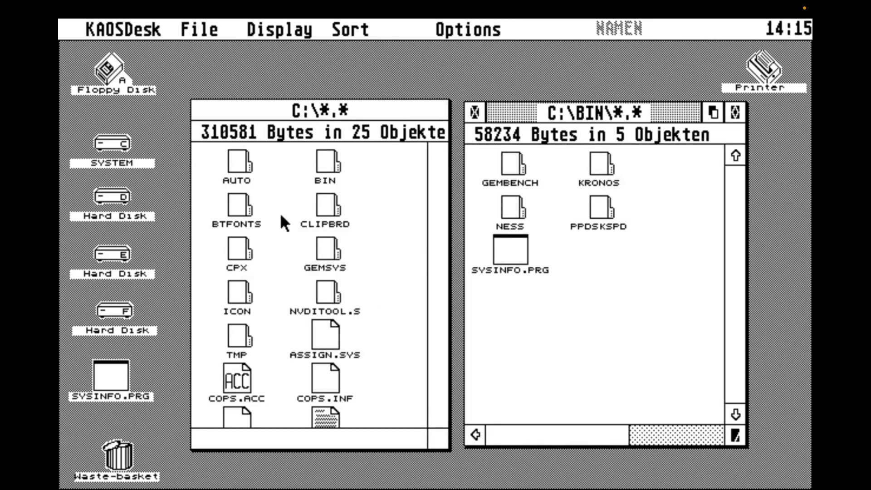
- Rubber-band select the six folders from BTFONTS to NVDITOOL.S in C:\, then deselect them
click(279, 213)
drag(214, 155, 342, 260)
click(410, 303)
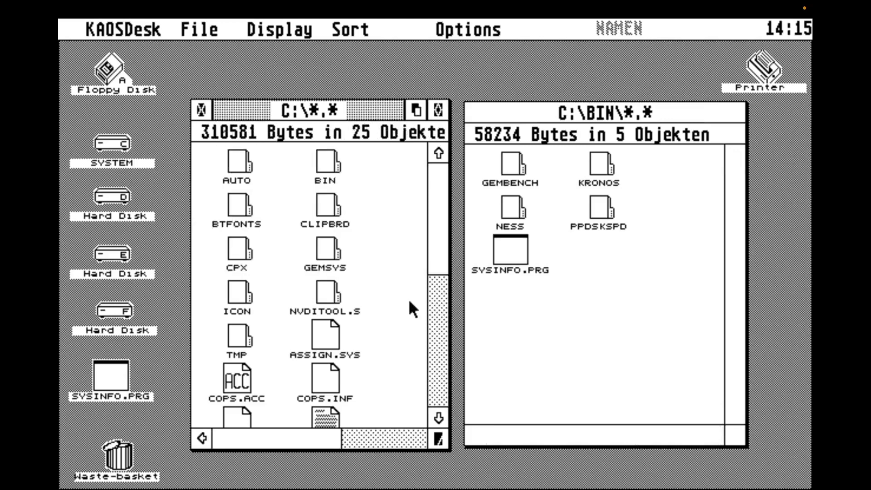
drag(406, 301, 207, 218)
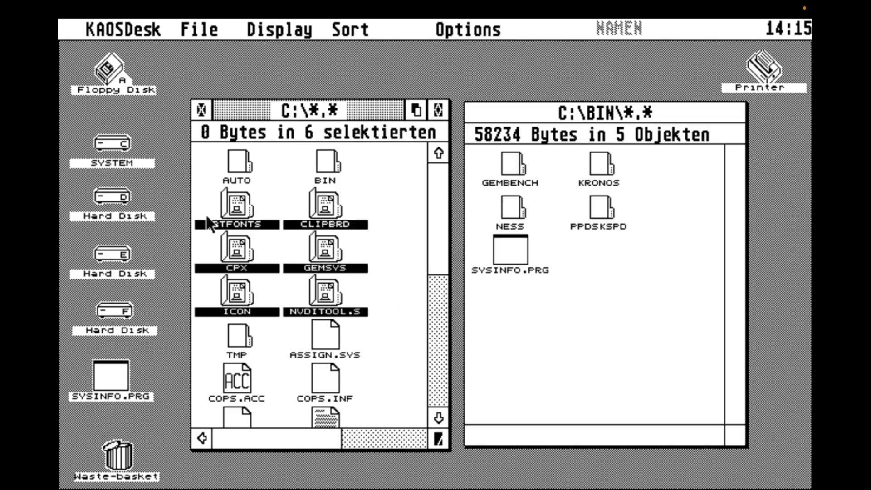
click(416, 222)
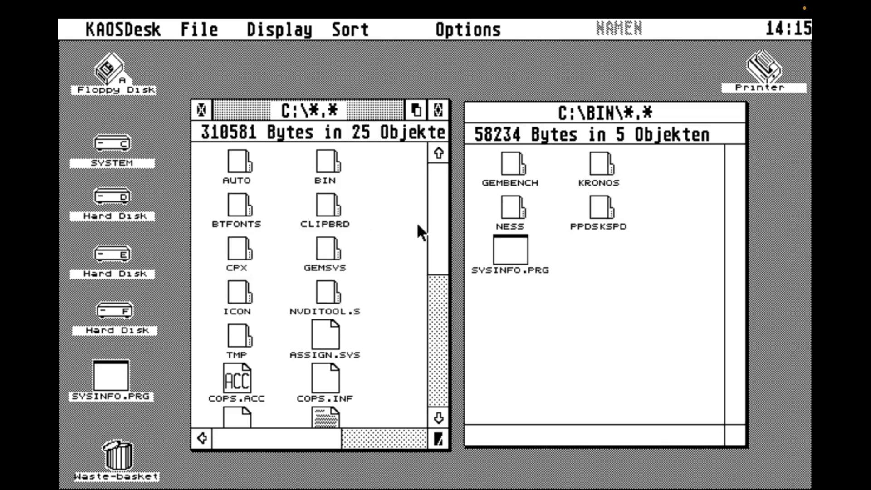
- View the disk information for drive C (SYSTEM) and close it
click(125, 151)
mouse_move(200, 29)
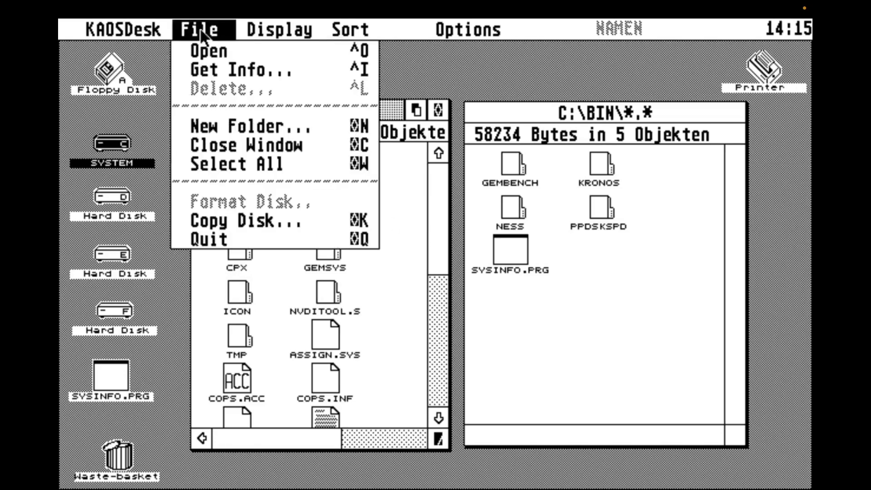
click(211, 70)
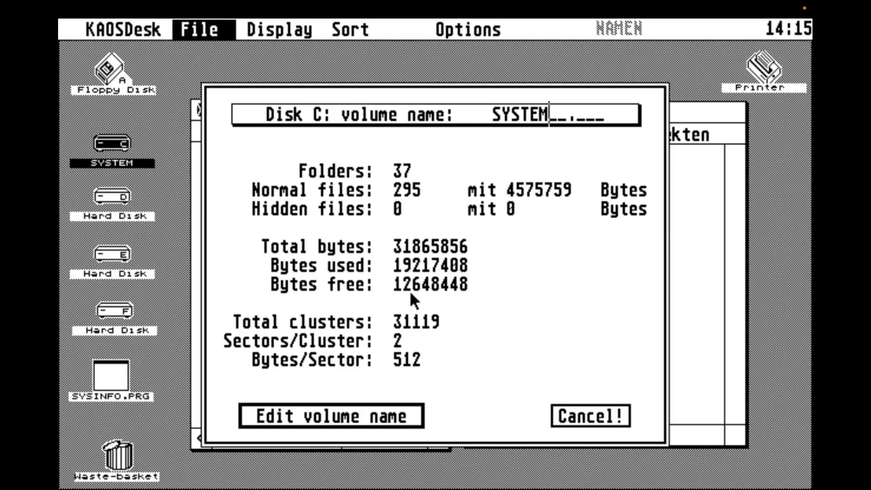
click(594, 415)
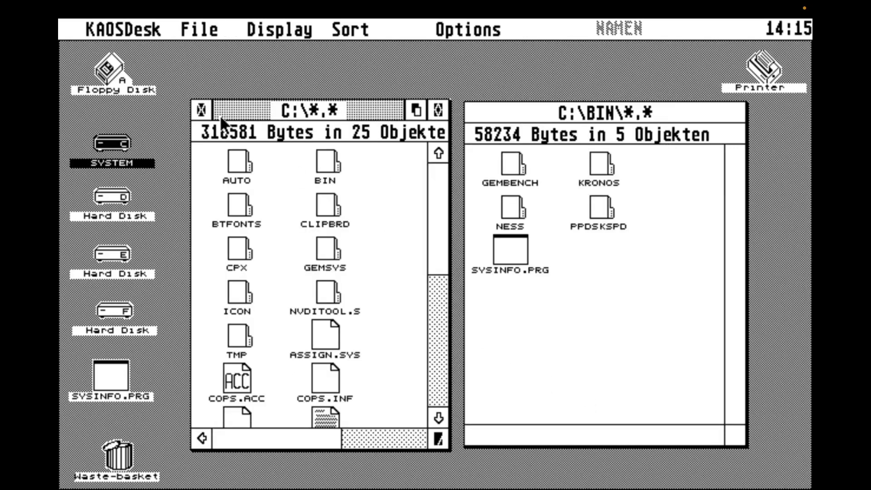
mouse_move(268, 36)
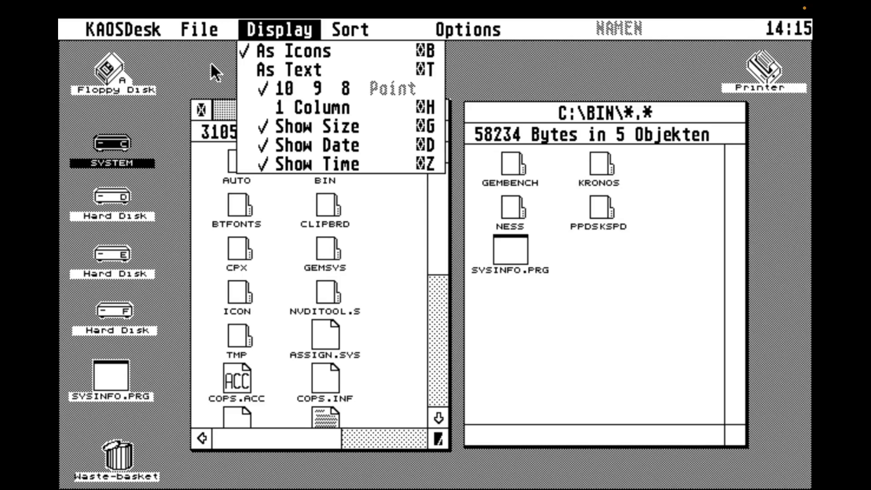
- List files as text without dates or times, and widen the C:\ window to show sizes
click(282, 71)
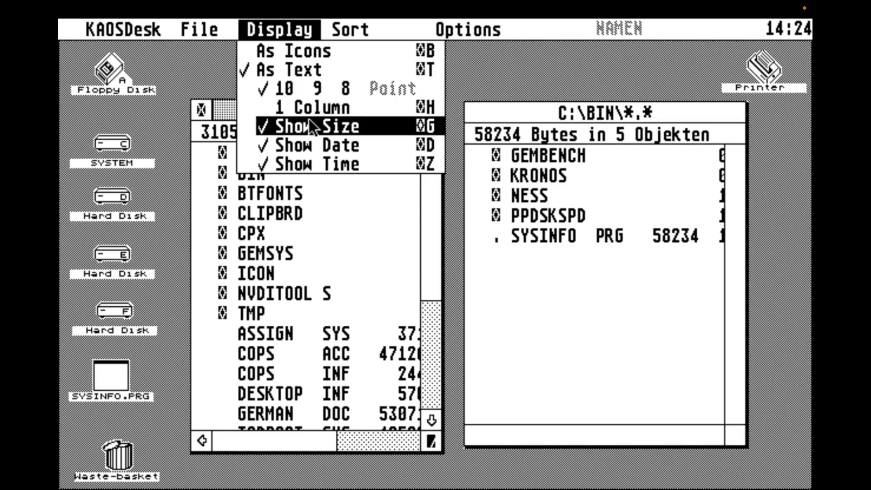
click(311, 143)
mouse_move(292, 31)
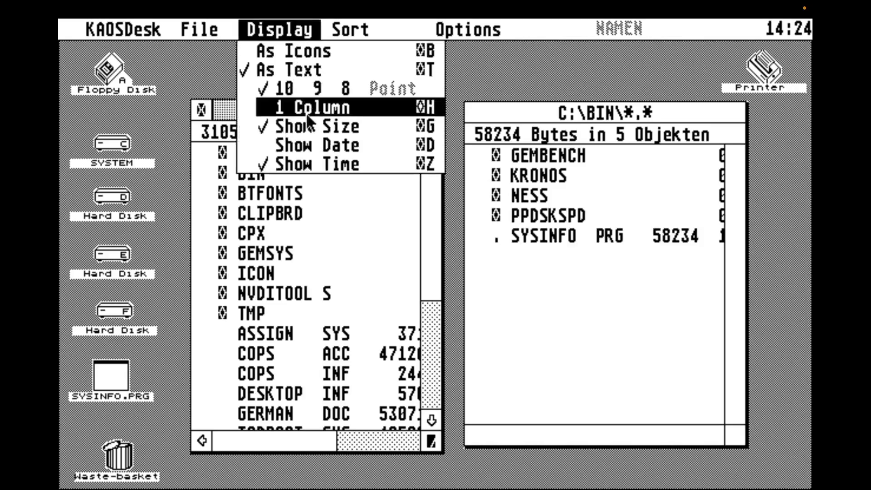
click(315, 161)
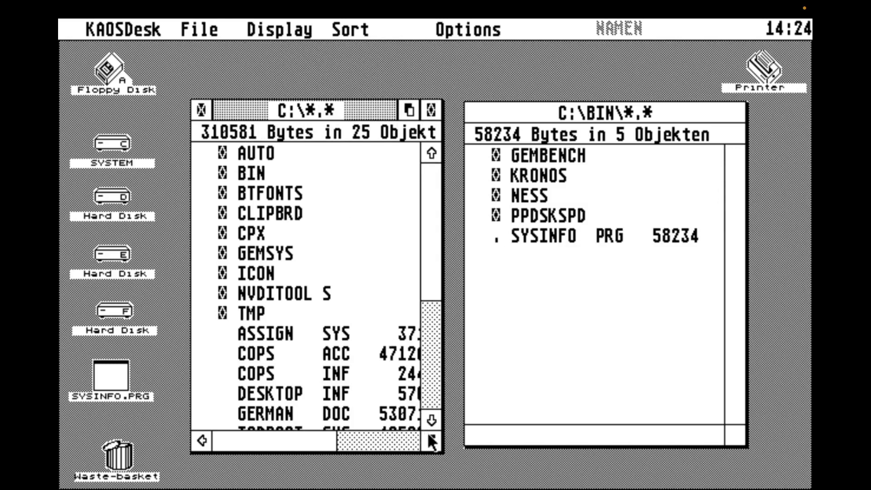
drag(432, 440, 704, 432)
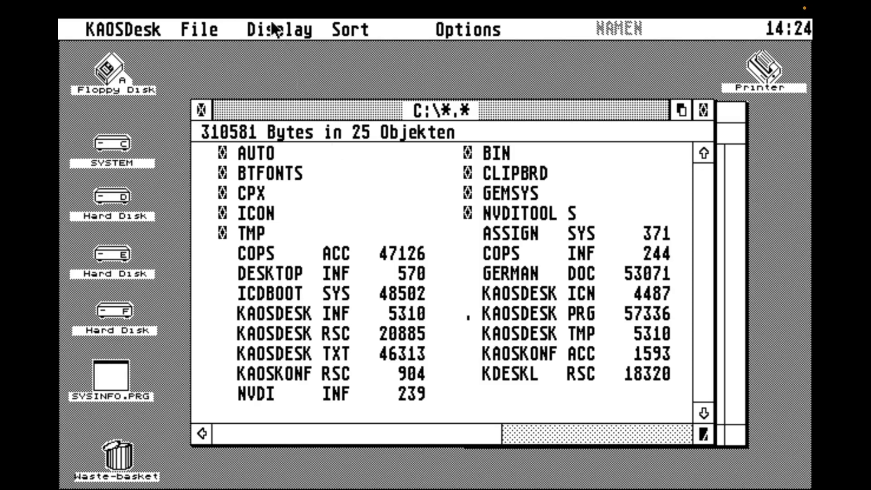
- Try 9 and 8 point listing text, narrow the C:\ window, and settle on 10 point
mouse_move(271, 23)
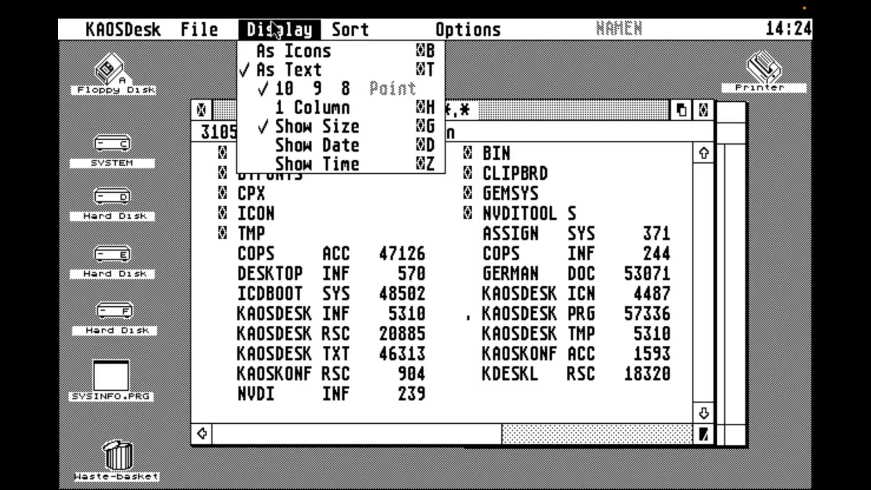
click(315, 86)
mouse_move(302, 32)
click(347, 87)
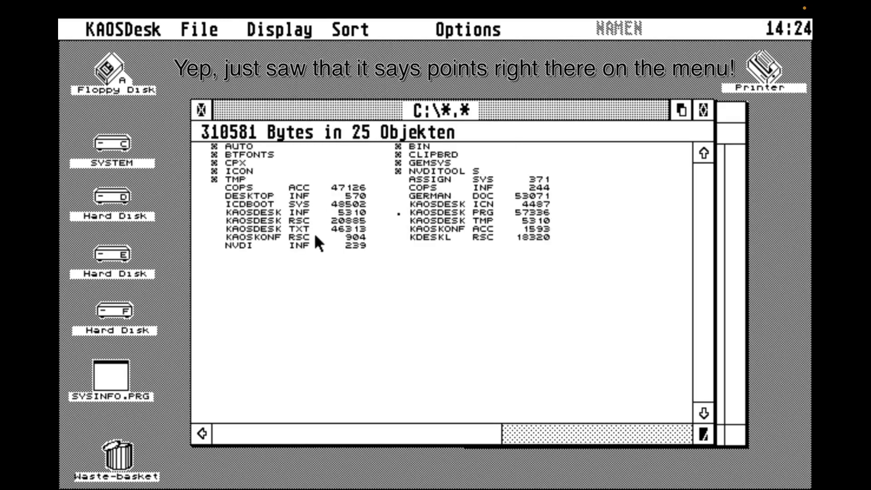
drag(702, 438, 474, 438)
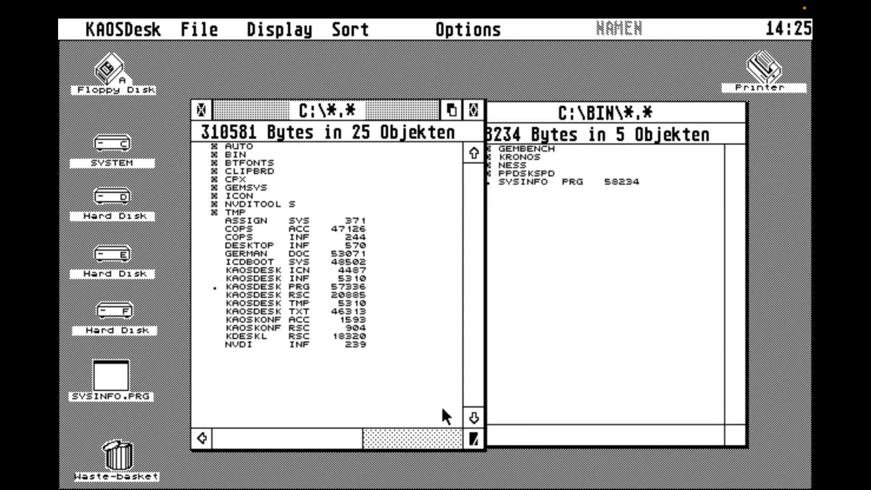
mouse_move(284, 23)
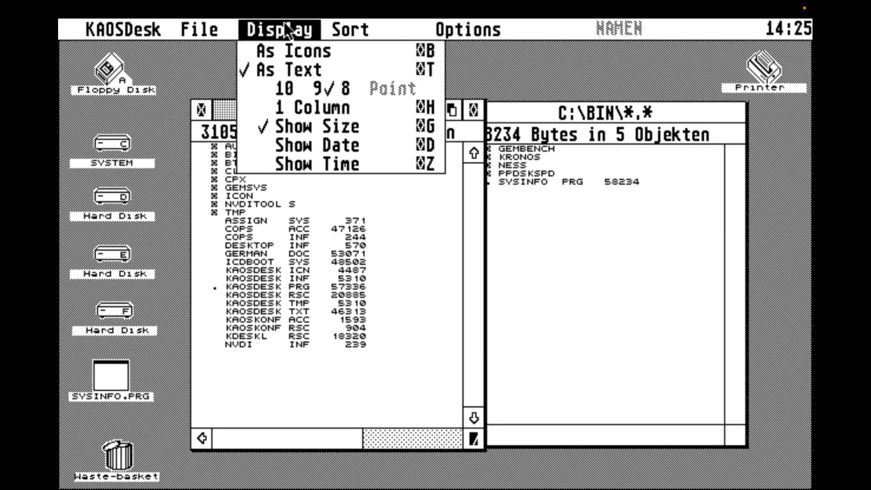
click(285, 91)
- Sort the listings By Size (F3), putting KAOSDESK.PRG at 57336 bytes first
mouse_move(350, 26)
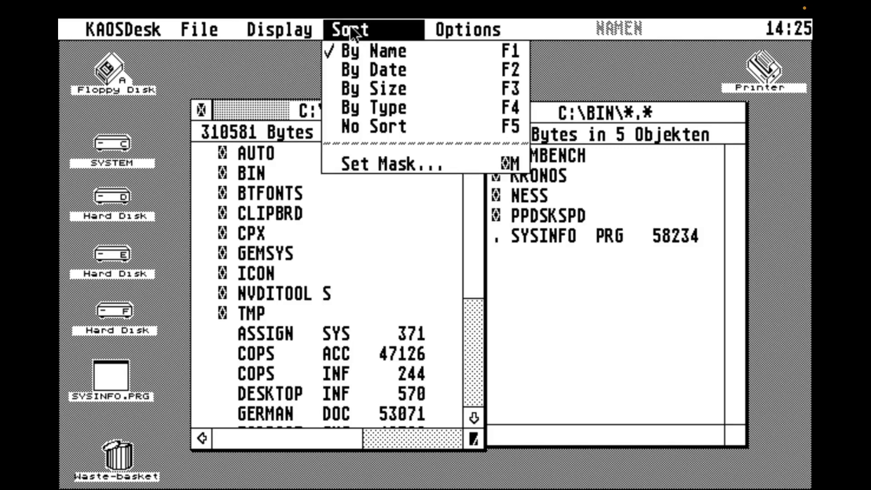
click(372, 84)
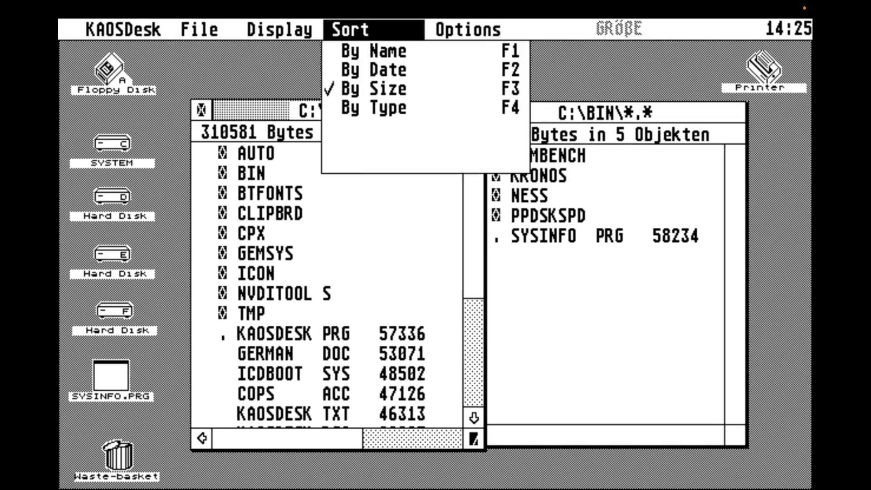
- Re-sort the files by name and set the mask to show only INF files
click(357, 49)
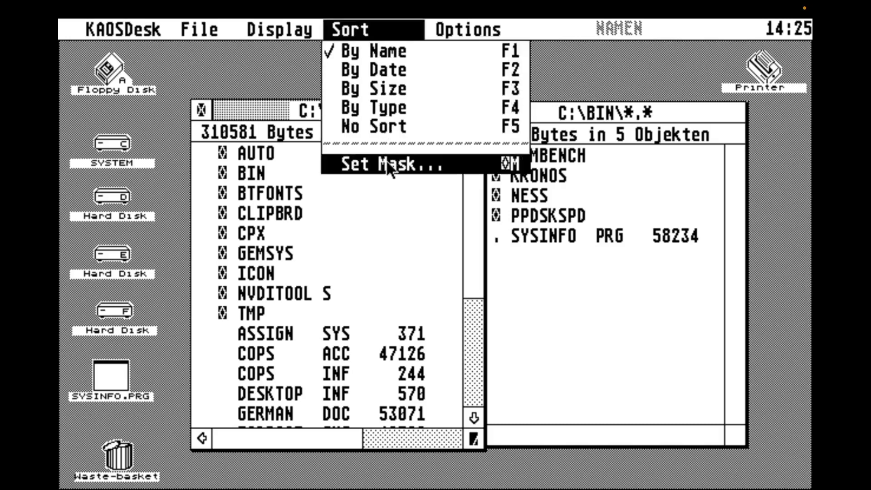
click(387, 161)
text(INF)
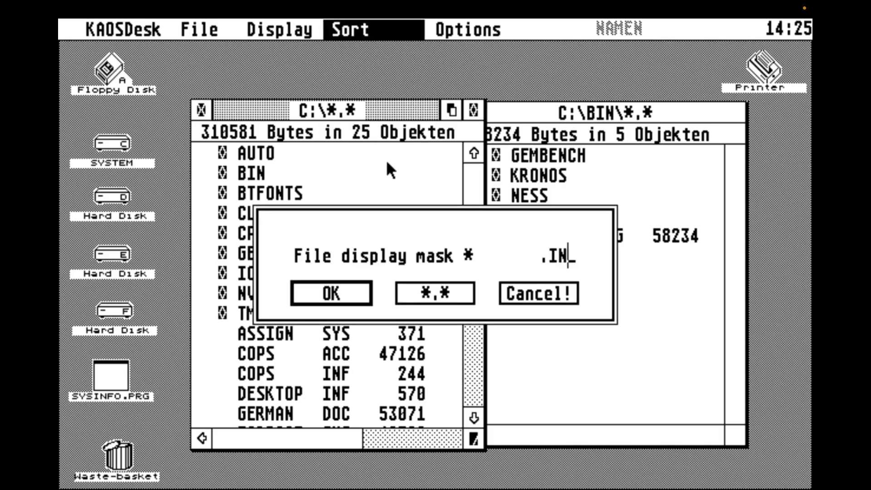
key(Return)
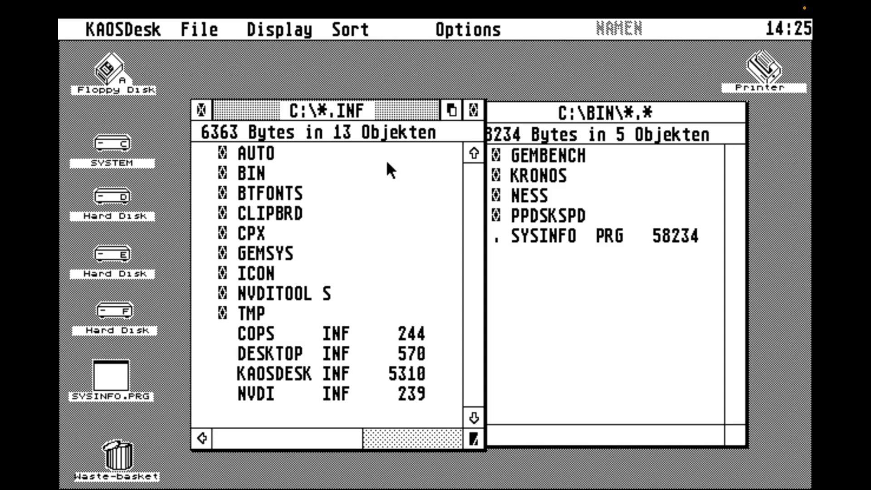
- Reset the file mask to *.* so all 25 objects show again
mouse_move(342, 29)
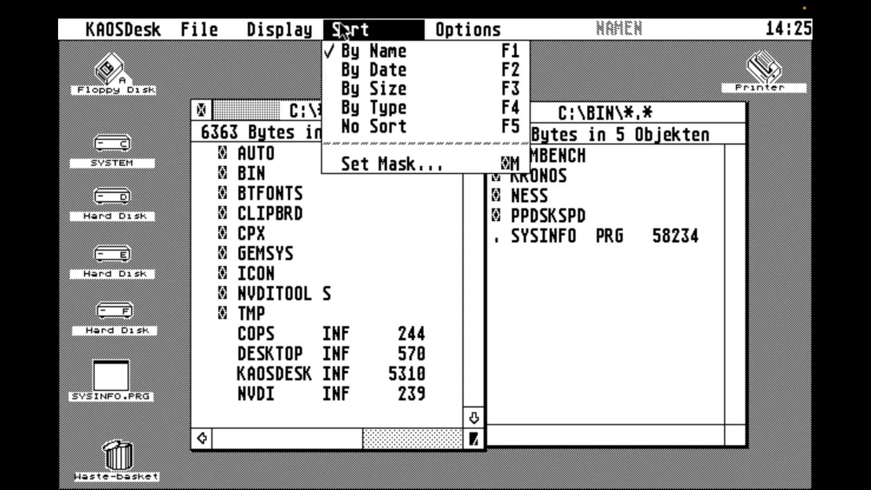
click(377, 164)
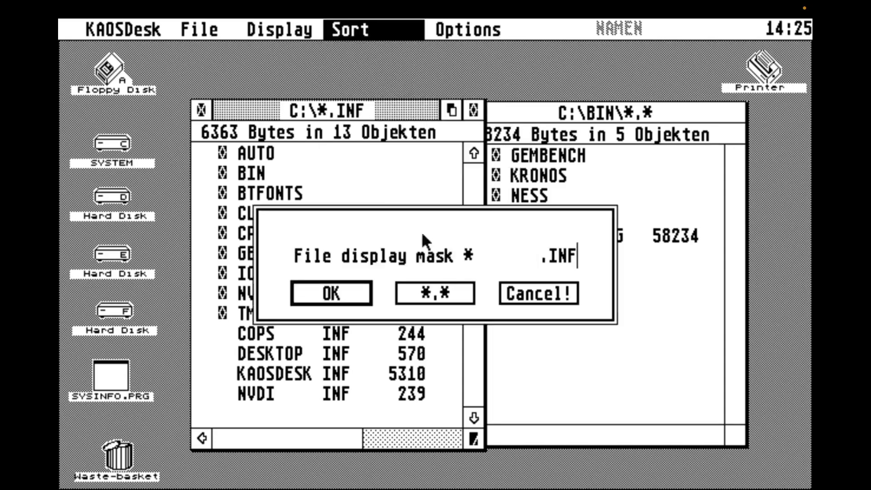
click(439, 294)
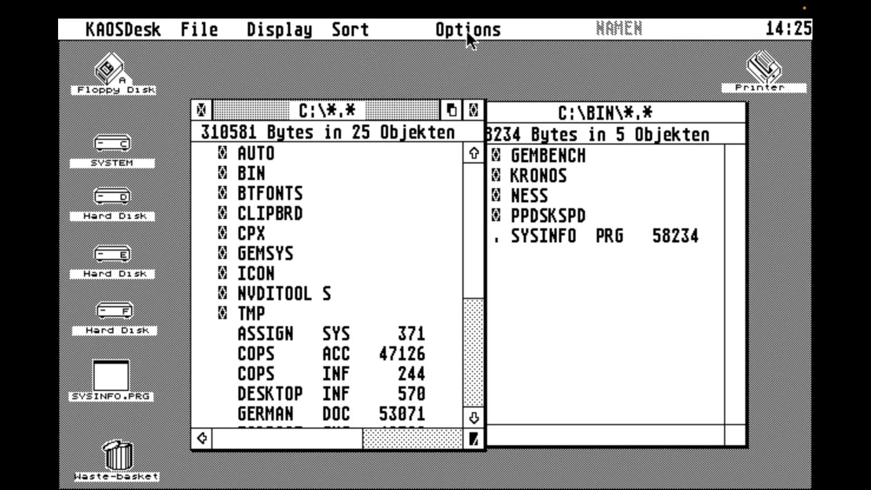
mouse_move(467, 29)
click(471, 52)
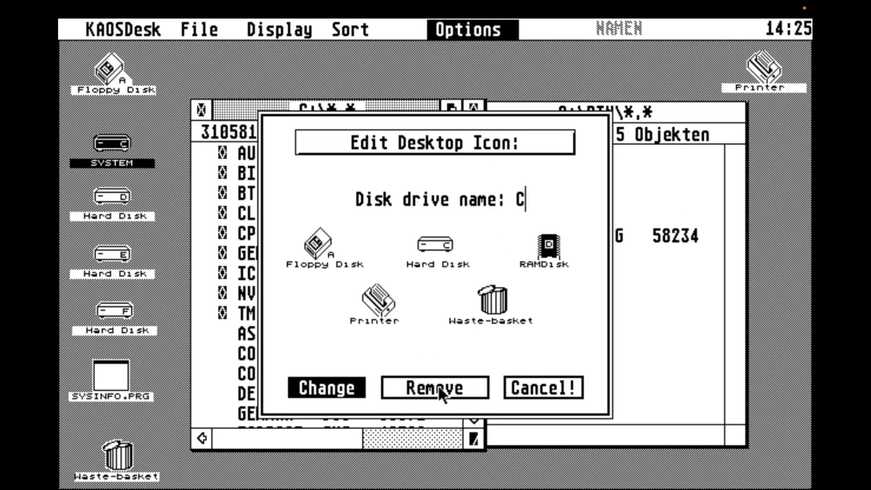
click(530, 388)
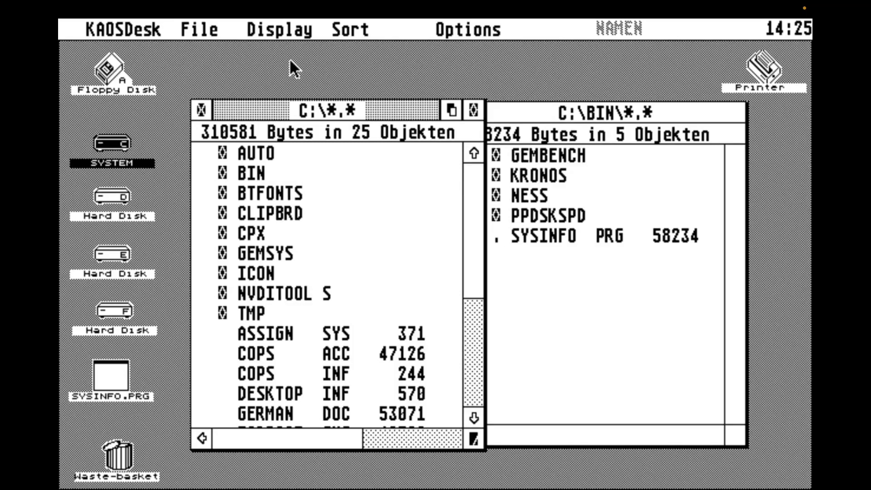
mouse_move(471, 28)
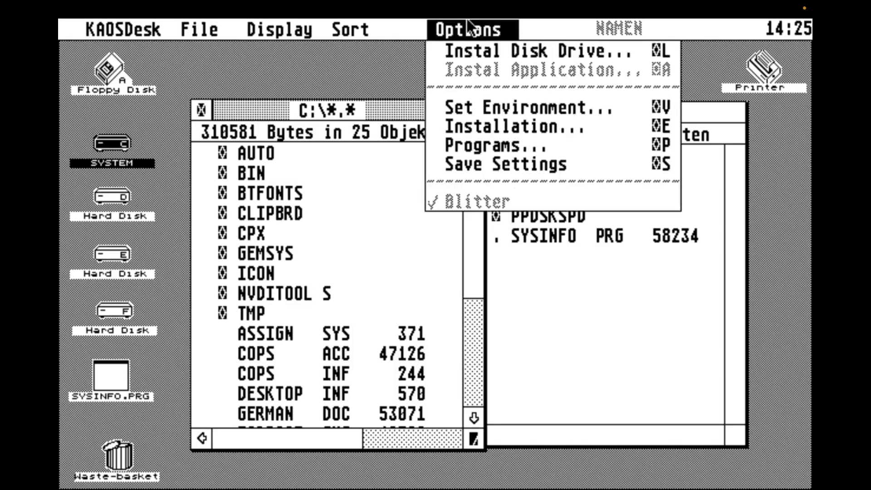
click(482, 126)
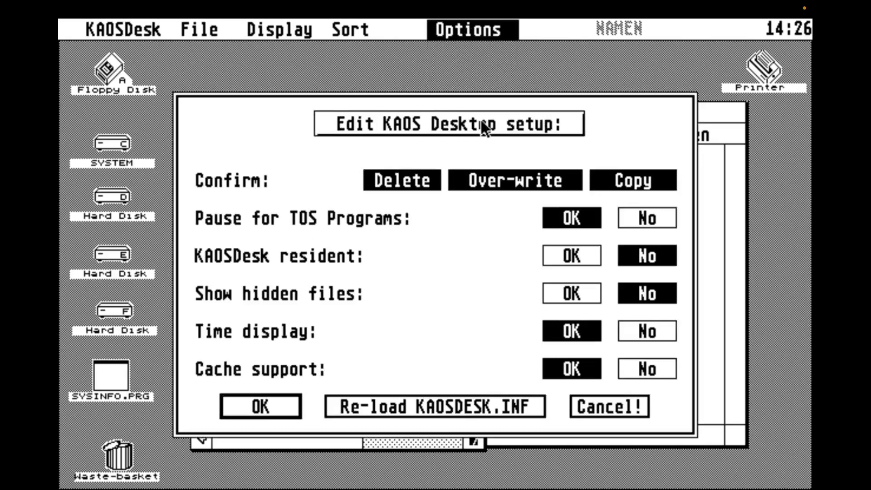
- Accept the desktop setup, then view KAOSDESK.PRG's application installation settings and close them unchanged
click(276, 406)
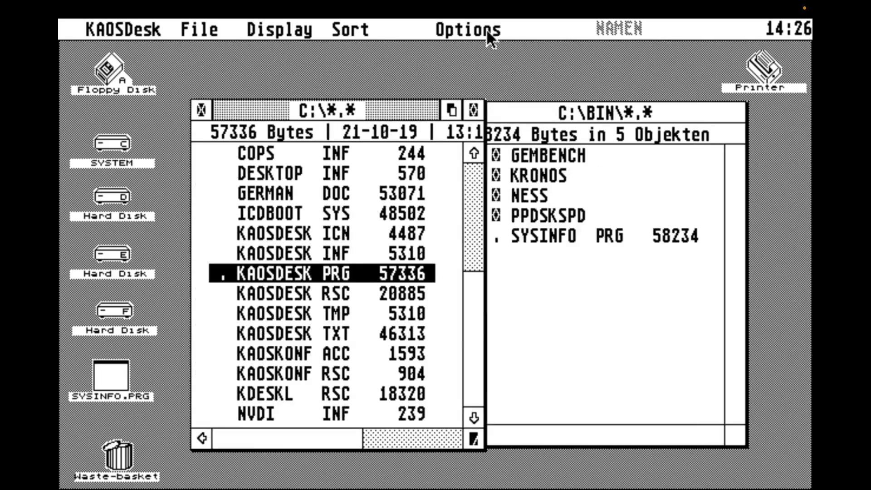
mouse_move(486, 27)
click(490, 70)
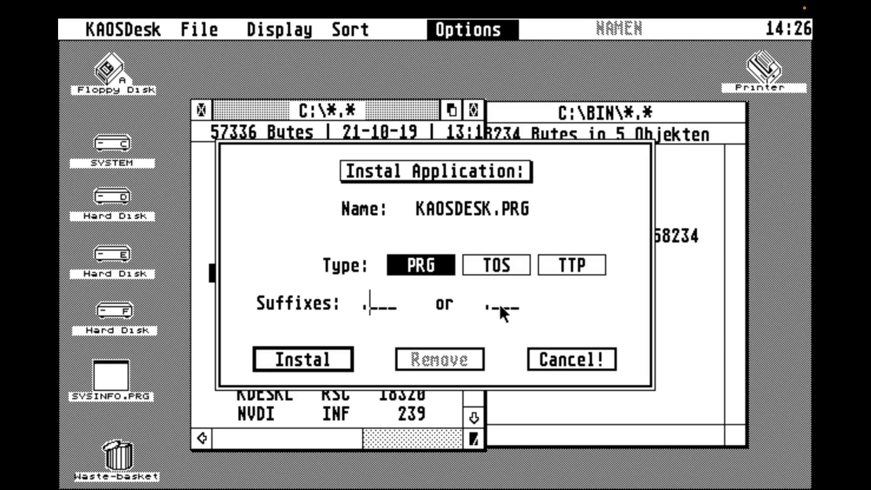
click(572, 361)
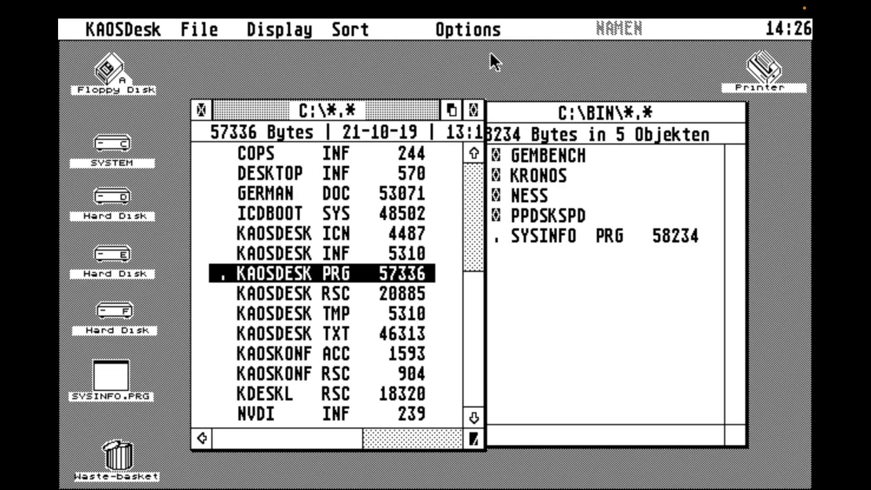
- Review the environment variables unchanged, then open the program settings at the Editor entry
mouse_move(481, 28)
click(492, 113)
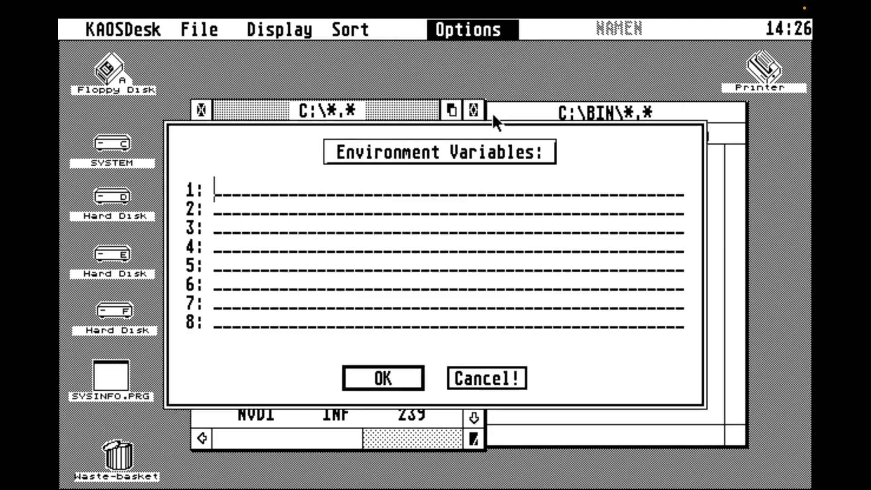
click(410, 379)
mouse_move(469, 33)
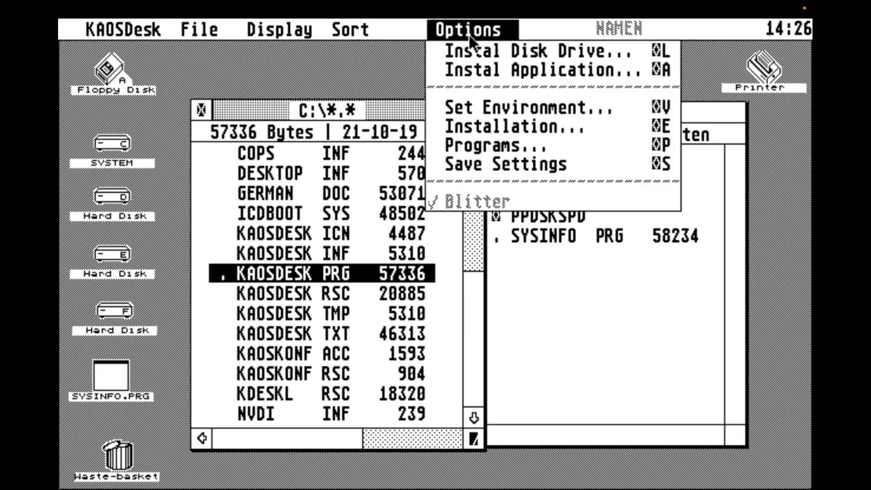
click(482, 145)
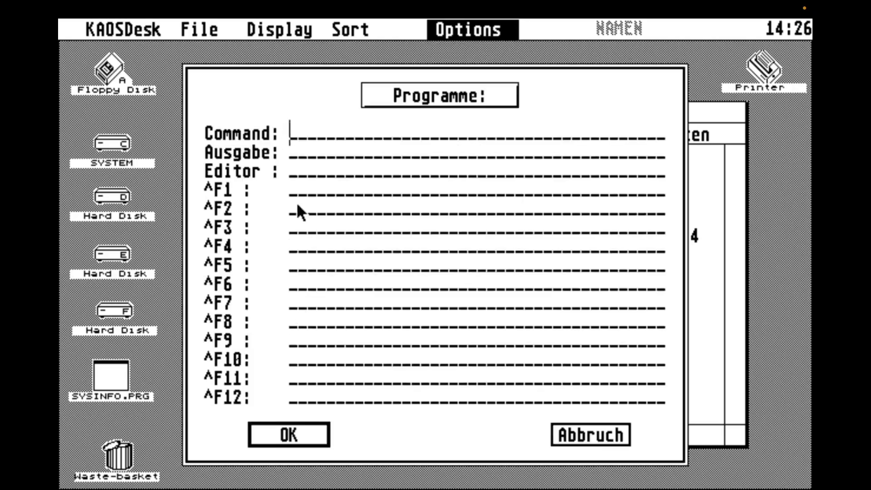
click(296, 174)
- Close the program settings, open C:\ICON and list its 65 files as text
click(590, 434)
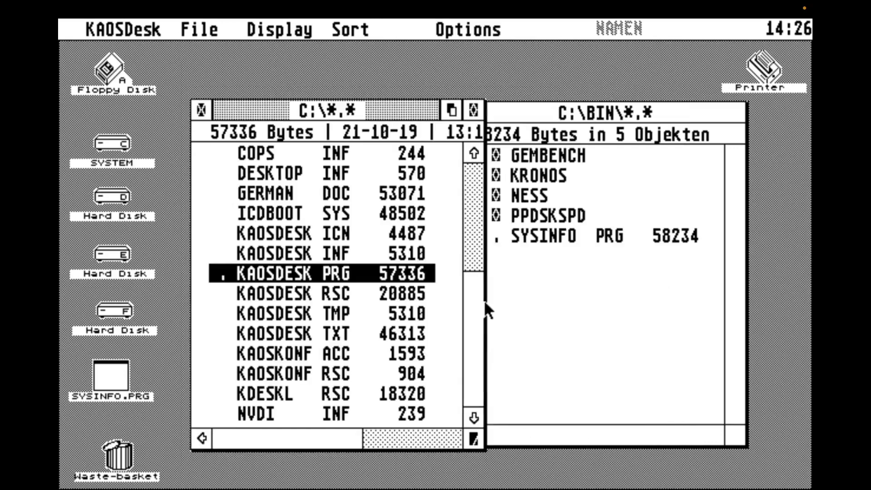
mouse_move(468, 28)
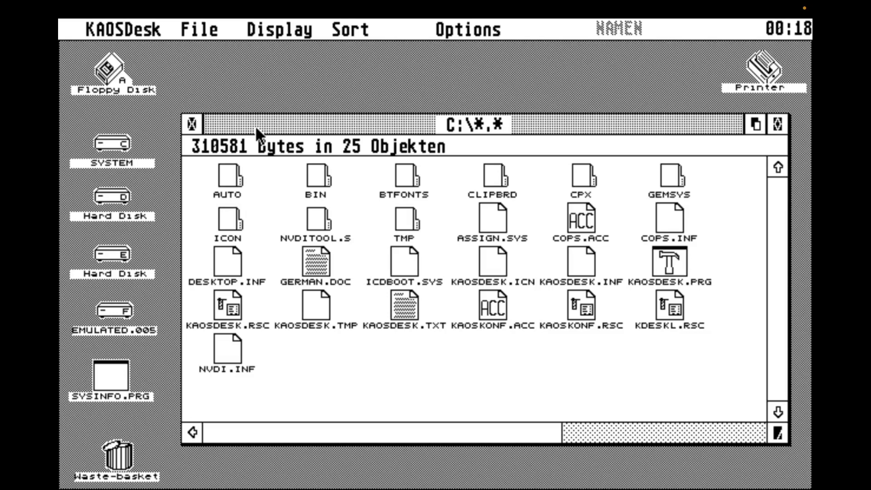
click(233, 220)
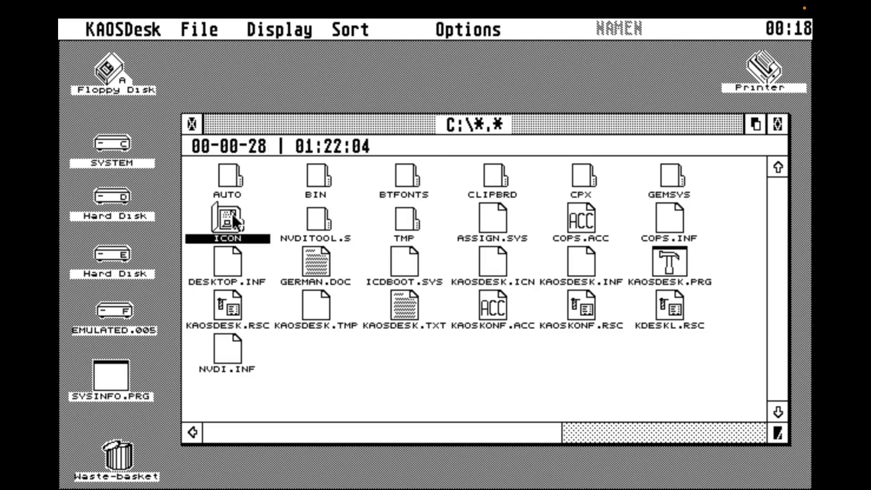
double_click(229, 218)
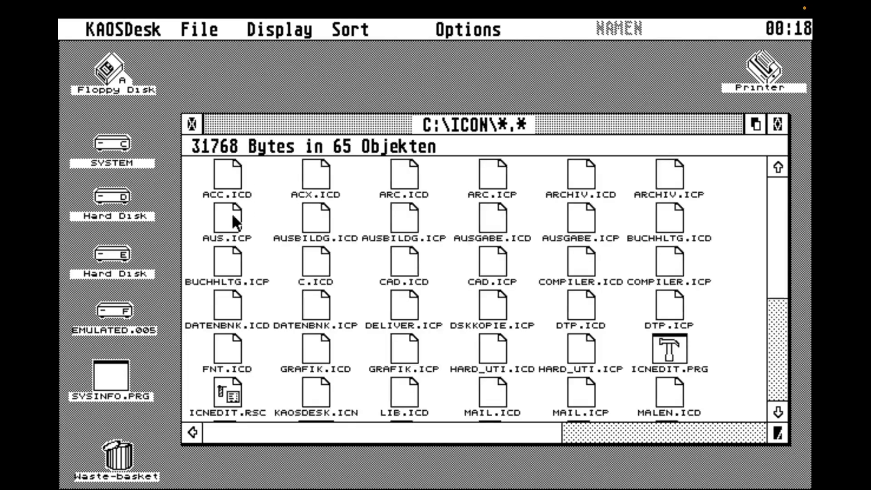
mouse_move(255, 28)
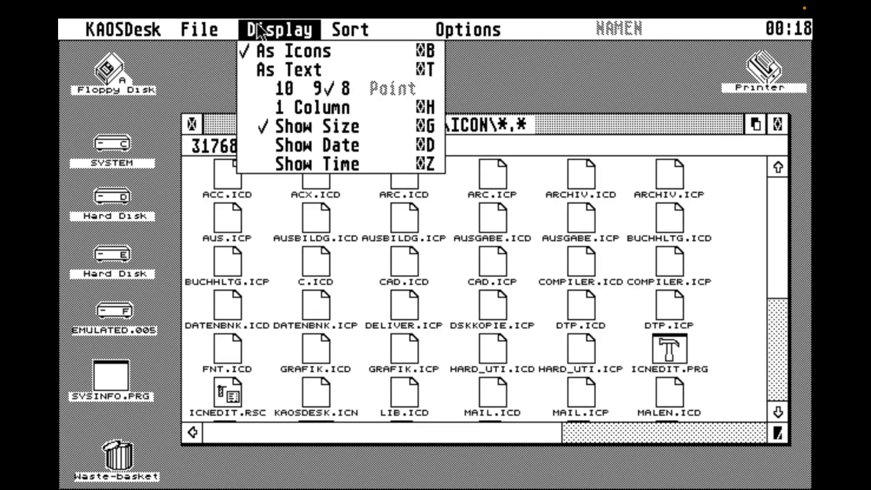
click(282, 70)
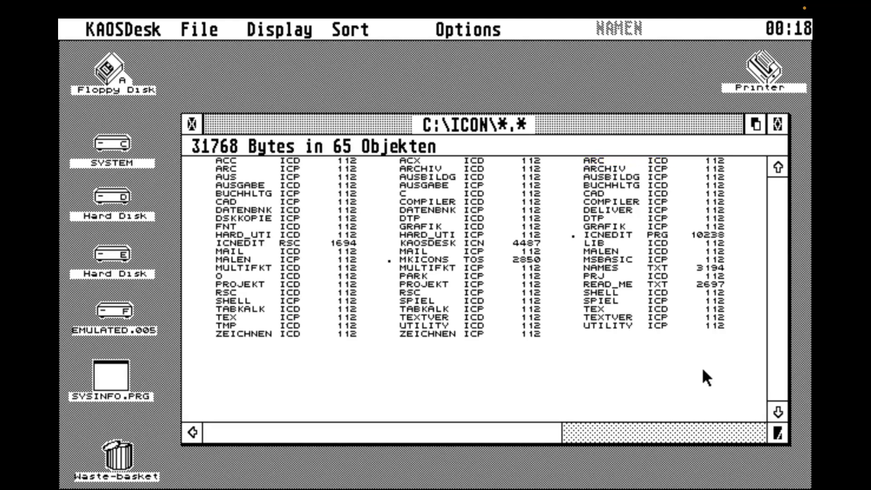
- Read through the icon-name assignments in C:\ICON\NAMES.TXT in qed, then close the document
double_click(601, 267)
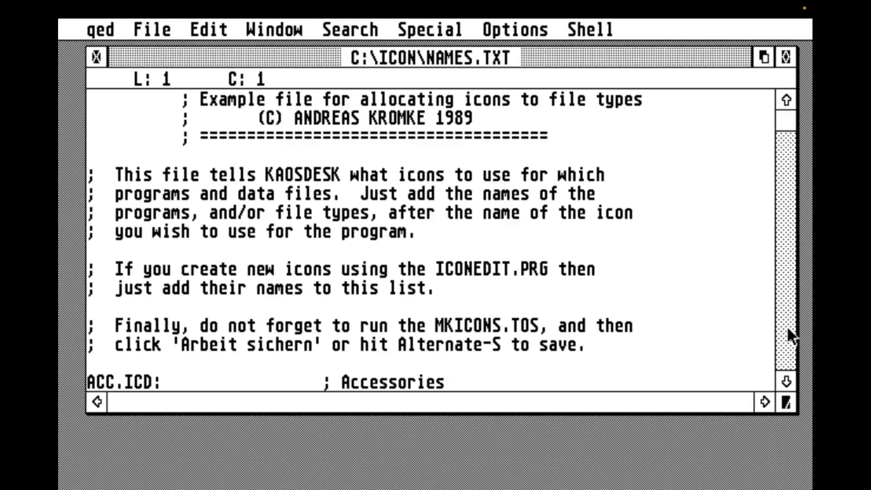
click(789, 329)
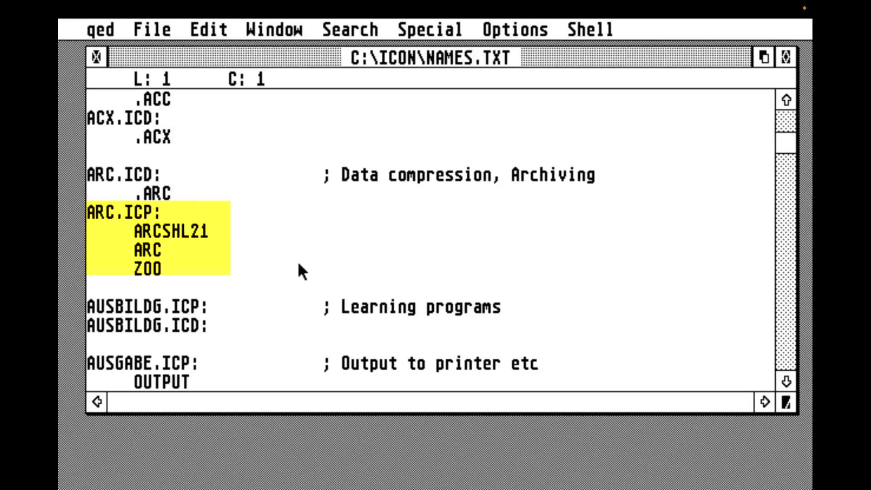
click(96, 56)
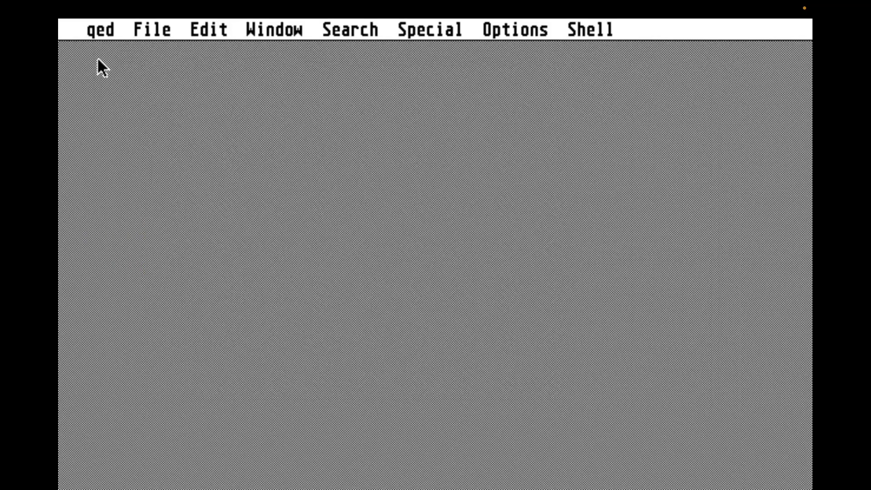
- Quit qed and start the ICNEDIT icon editor from C:\ICON
mouse_move(154, 29)
click(181, 338)
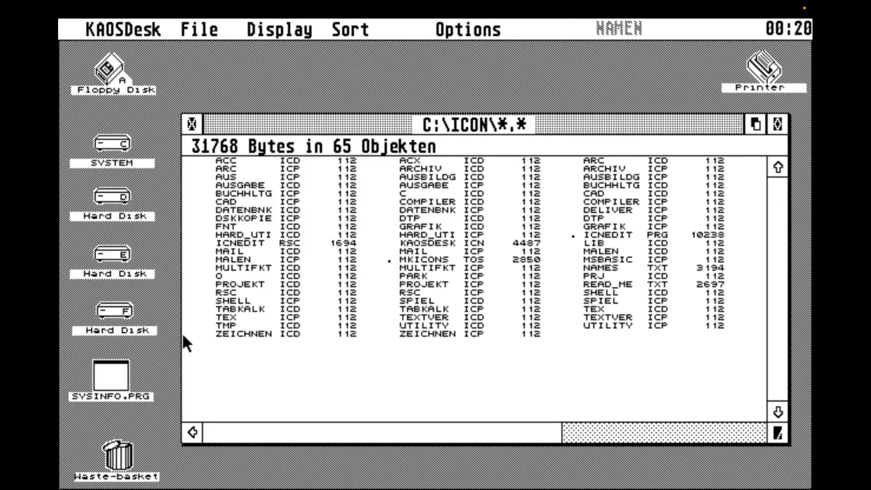
click(428, 243)
click(609, 236)
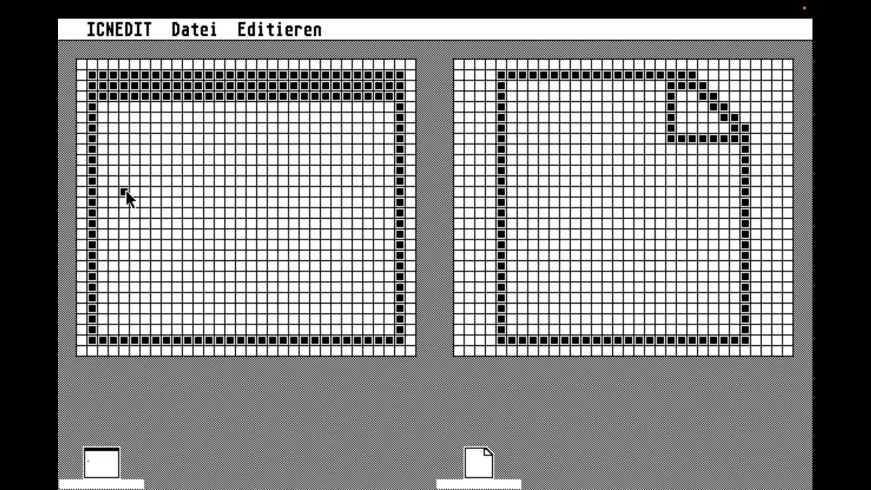
- Draw an eye with outline, inner curves and pupil, and save it as the ZVIEW program icon
mouse_move(125, 183)
mouse_down()
mouse_move(139, 168)
mouse_move(299, 150)
mouse_up()
mouse_move(124, 191)
mouse_down()
mouse_move(133, 222)
mouse_move(312, 243)
mouse_up()
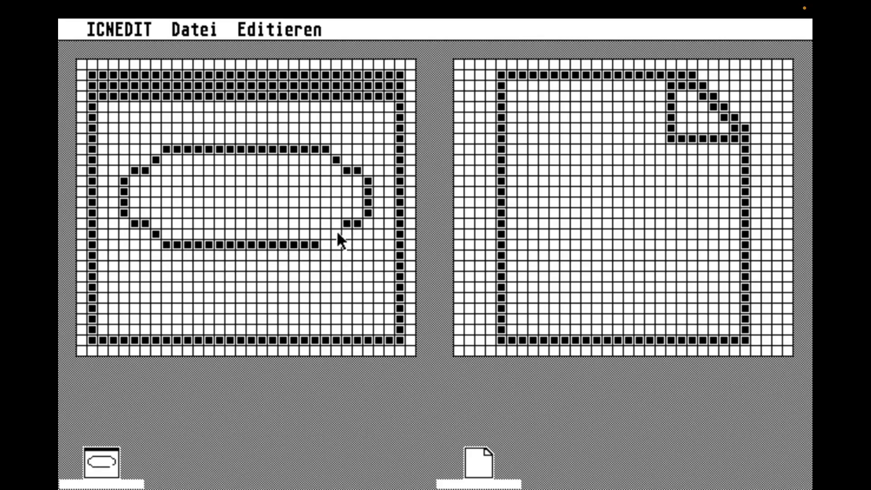
drag(190, 182, 220, 234)
mouse_move(294, 159)
mouse_down()
mouse_move(306, 202)
mouse_move(283, 234)
mouse_up()
drag(240, 192, 263, 202)
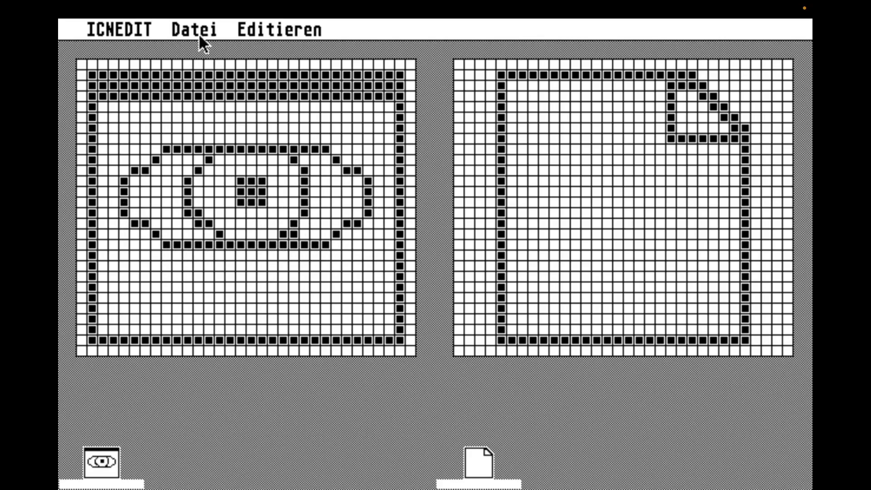
mouse_move(199, 34)
click(190, 107)
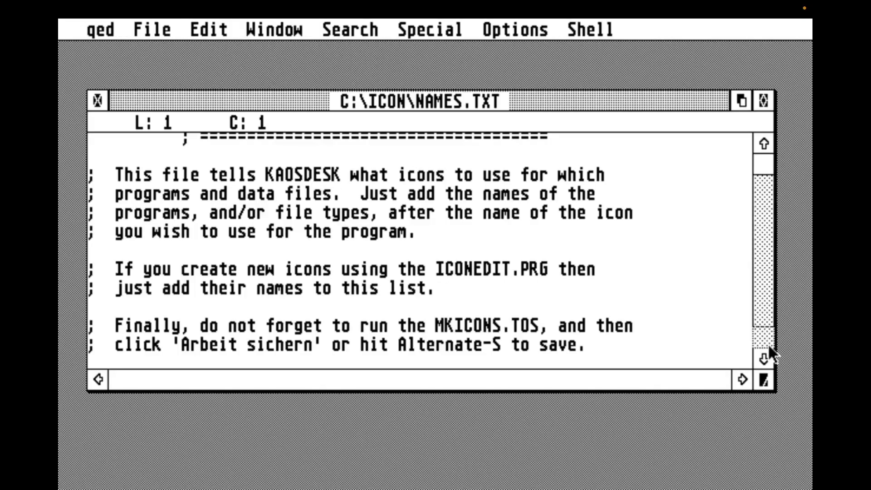
drag(769, 344, 768, 339)
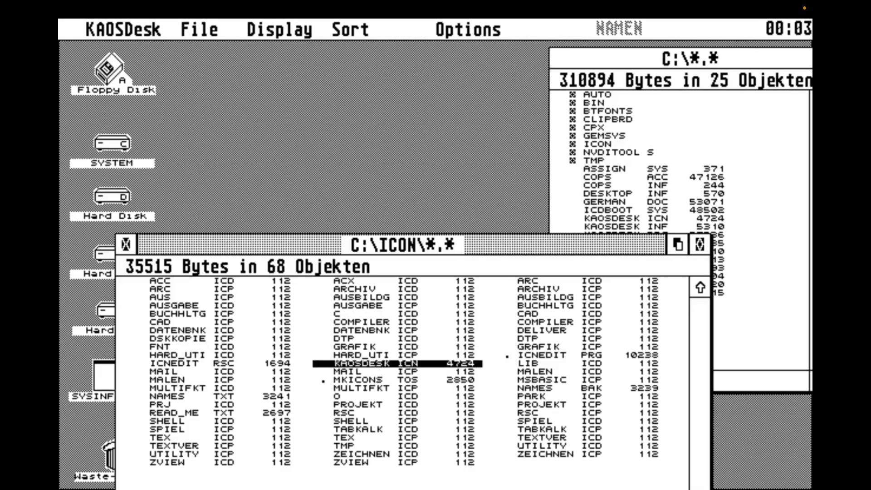
- Copy KAOSDESK.ICN from C:\ICON to C:\, then open C:\BIN\ZVIEW to see ZVIEW.APP's eye icon
drag(420, 363, 757, 316)
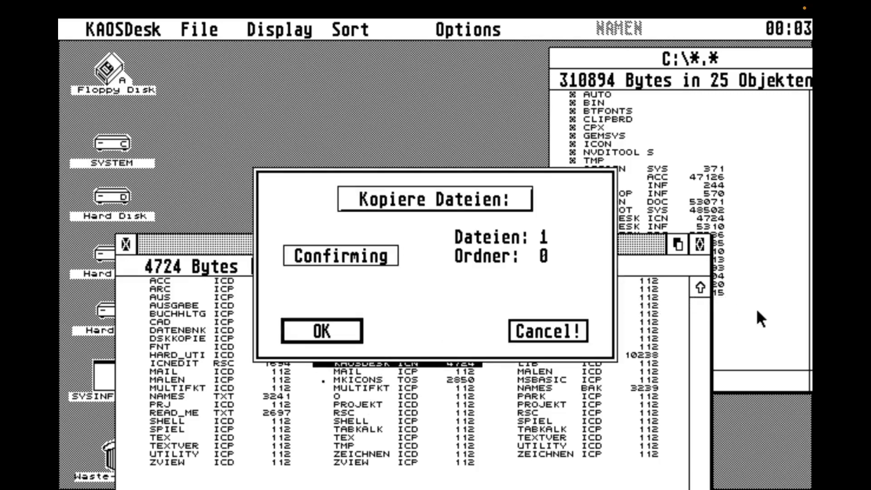
click(305, 332)
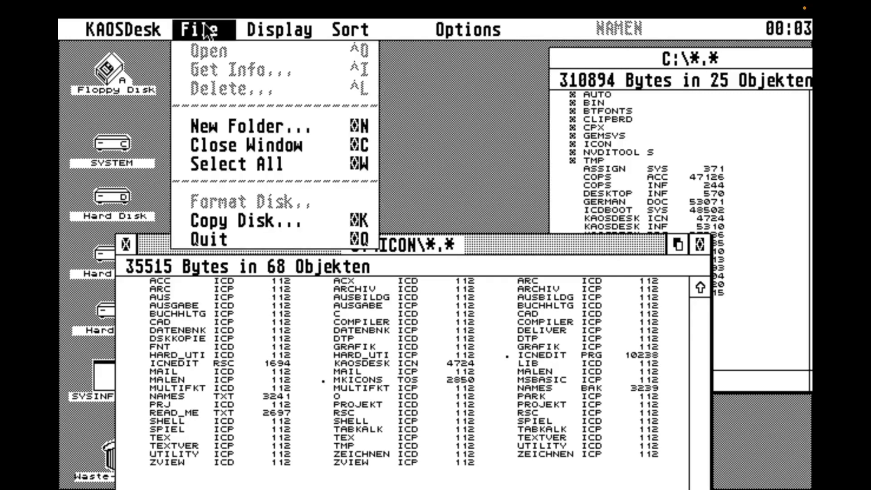
click(145, 93)
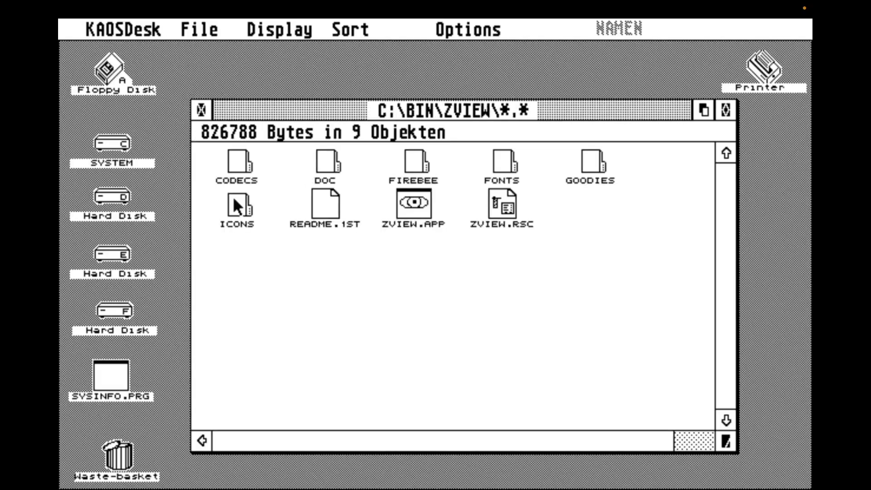
click(413, 205)
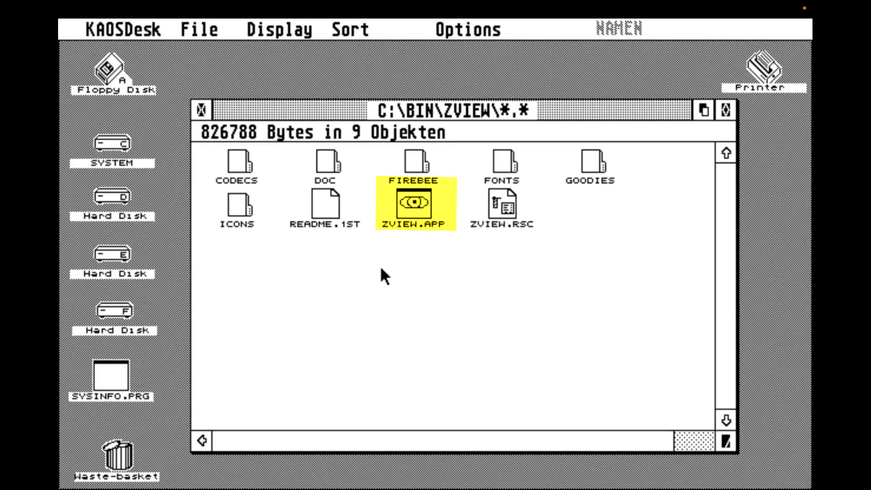